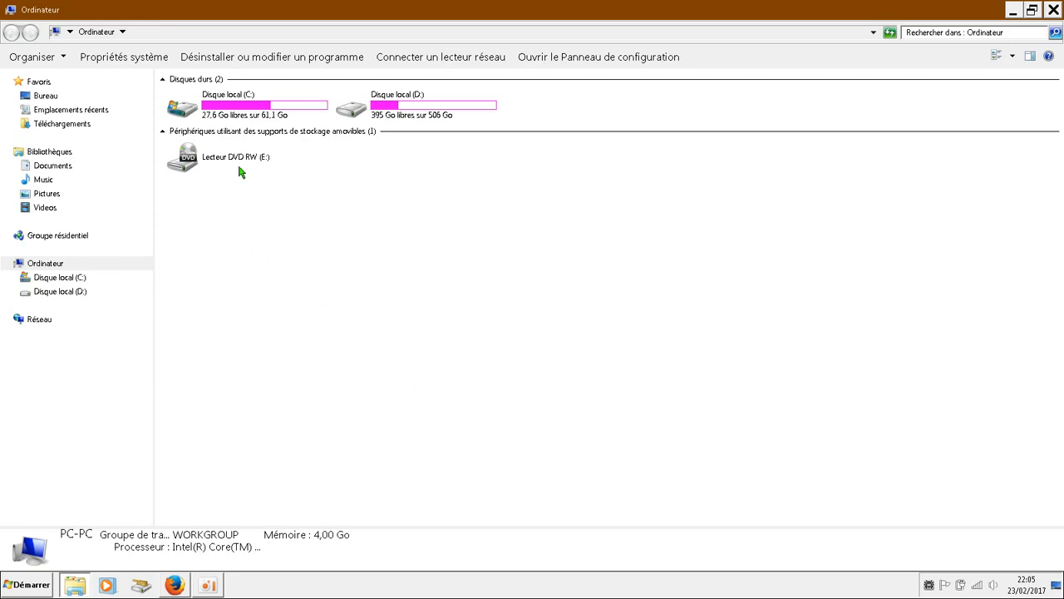
- Open the Cursors folder inside the Windows folder on Disque local (C:)
double_click(233, 106)
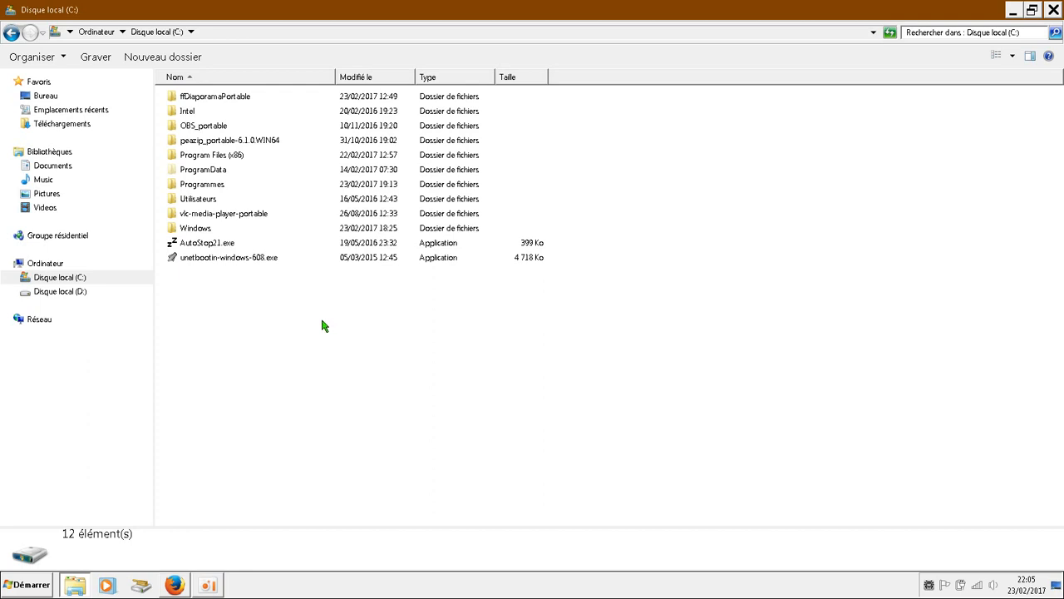
double_click(200, 230)
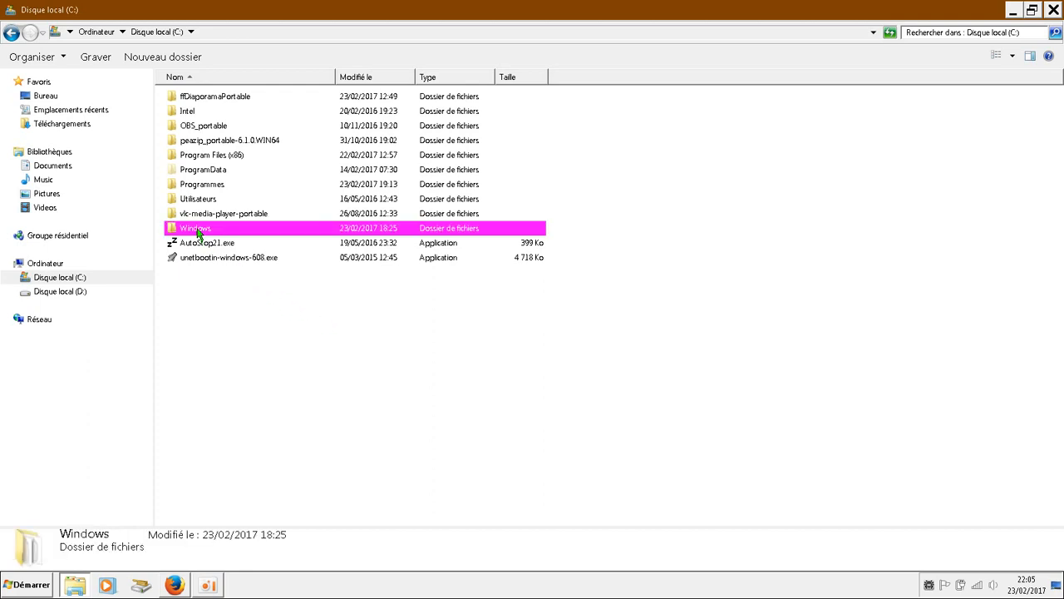
scroll(669, 382, "down", 13)
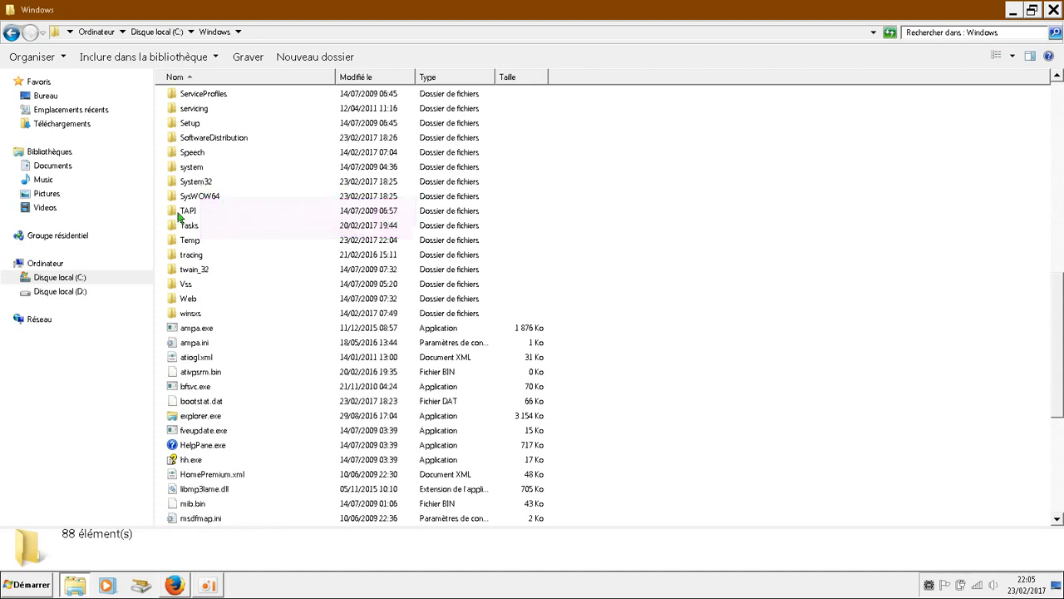
scroll(731, 336, "down", 6)
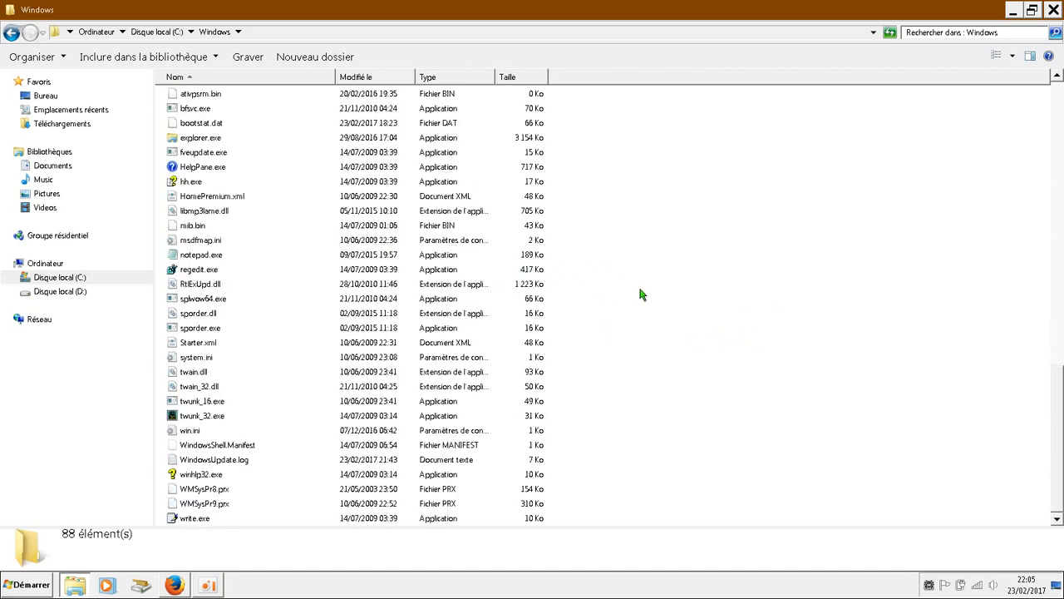
scroll(696, 281, "up", 10)
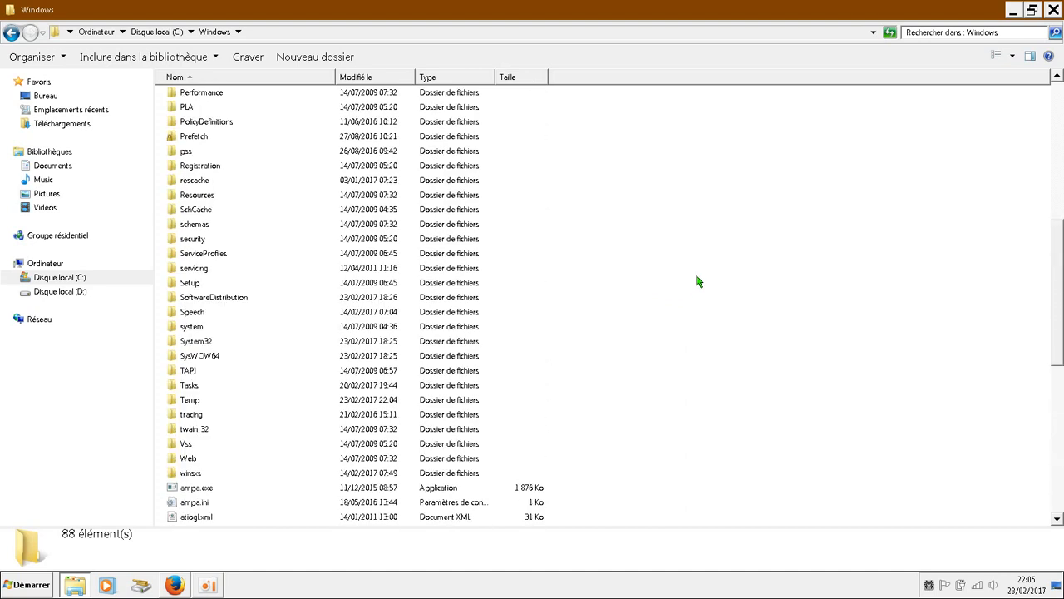
scroll(696, 281, "up", 9)
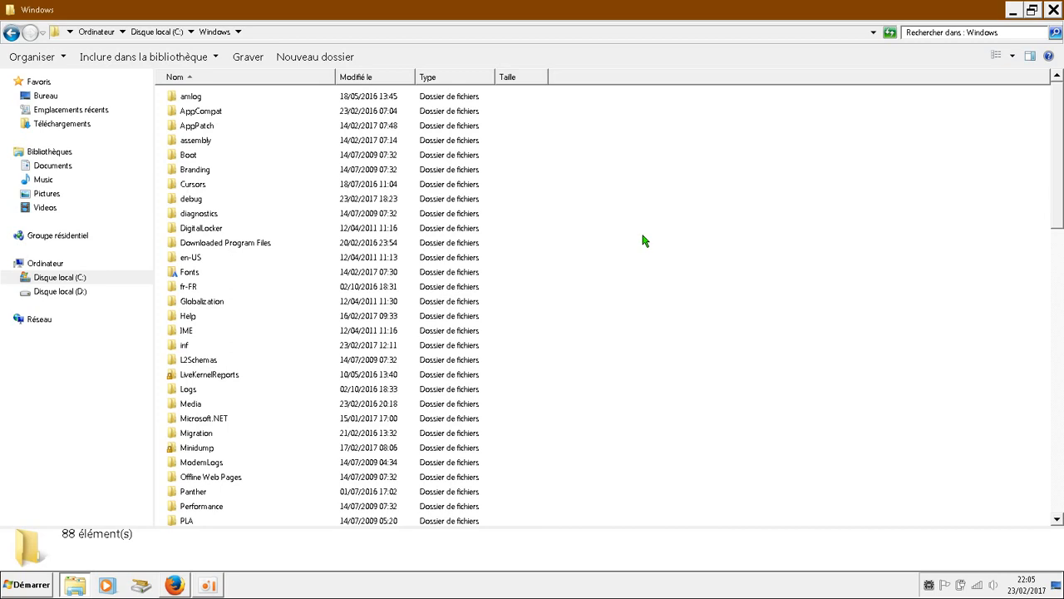
double_click(198, 185)
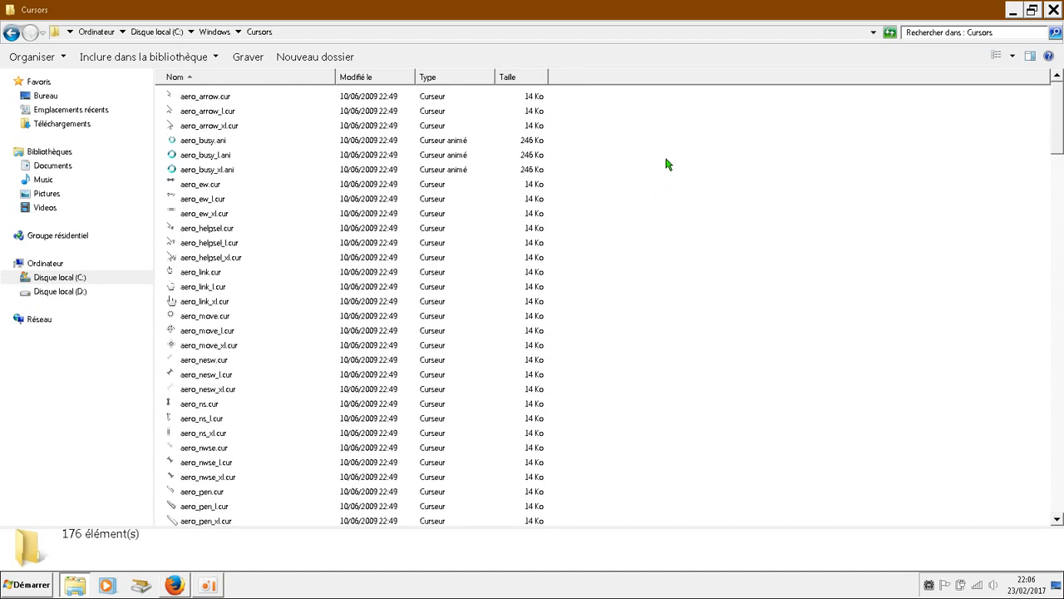
- Change the owner of aero_arrow.cur to the Administrateurs group in its advanced security settings
right_click(220, 100)
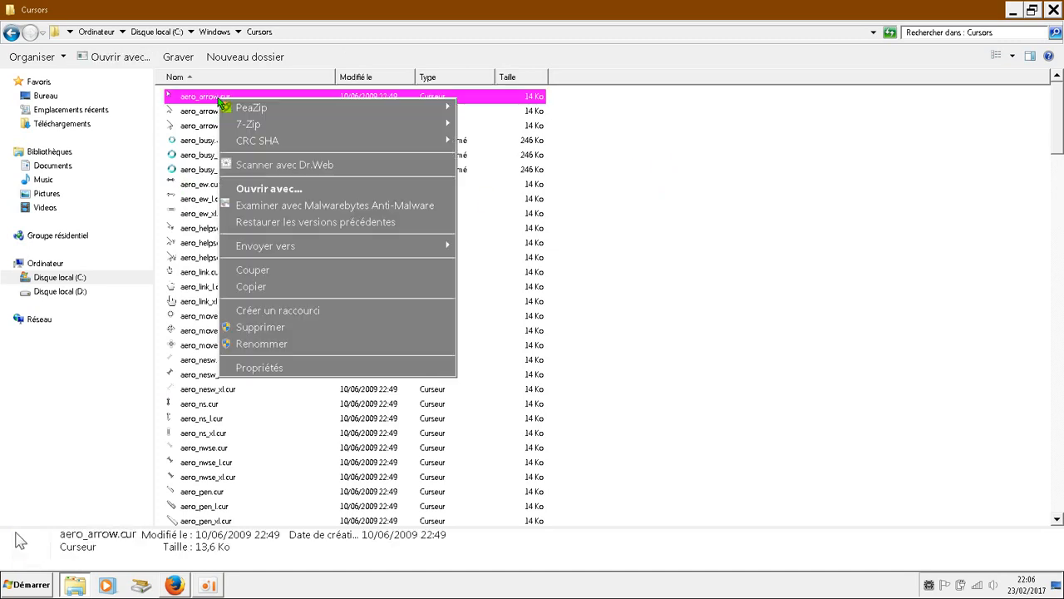
left_click(315, 374)
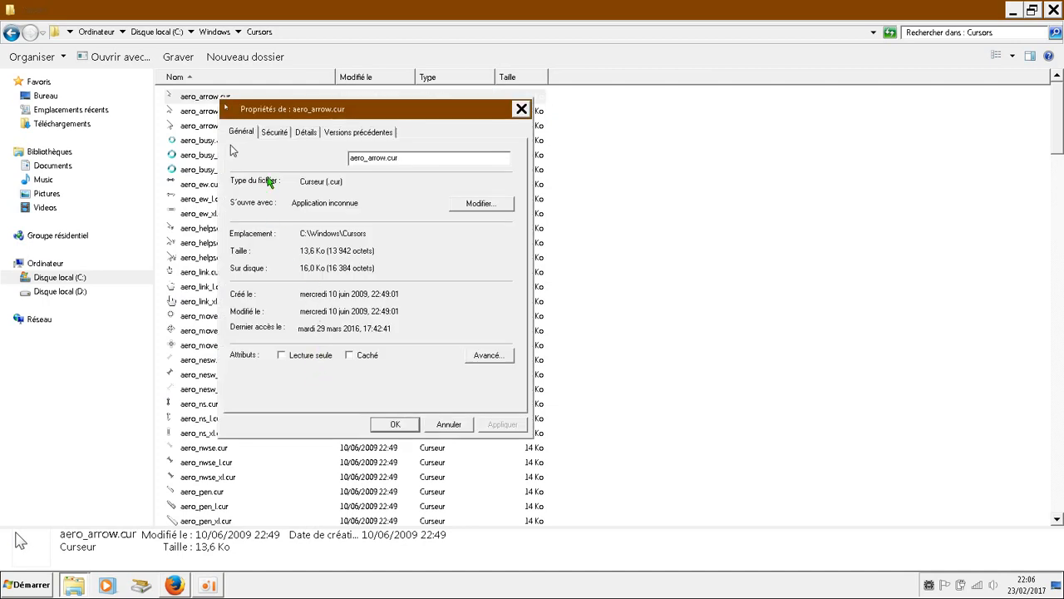
left_click(278, 136)
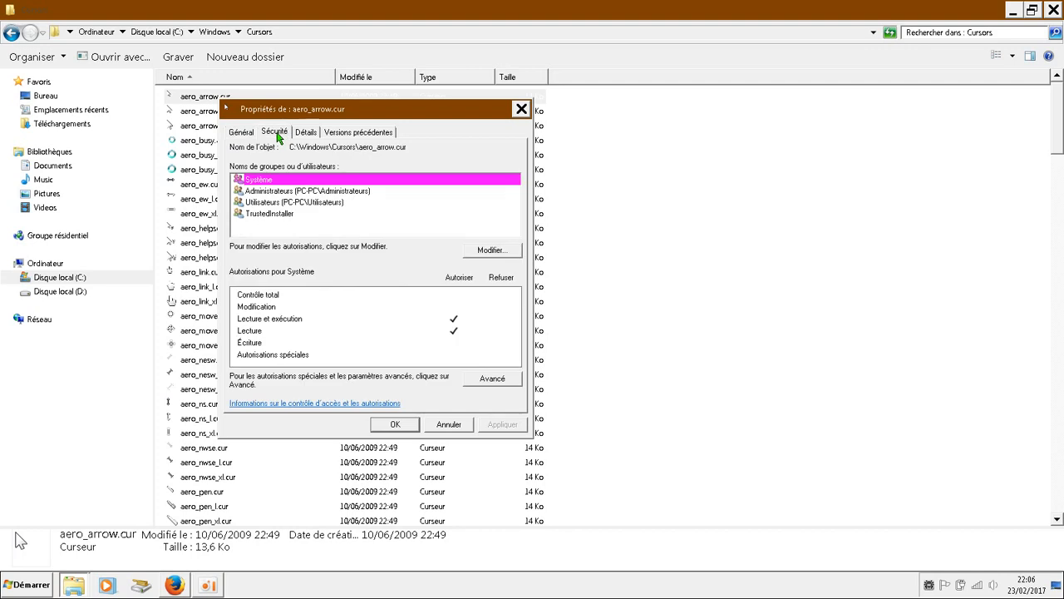
left_click(490, 381)
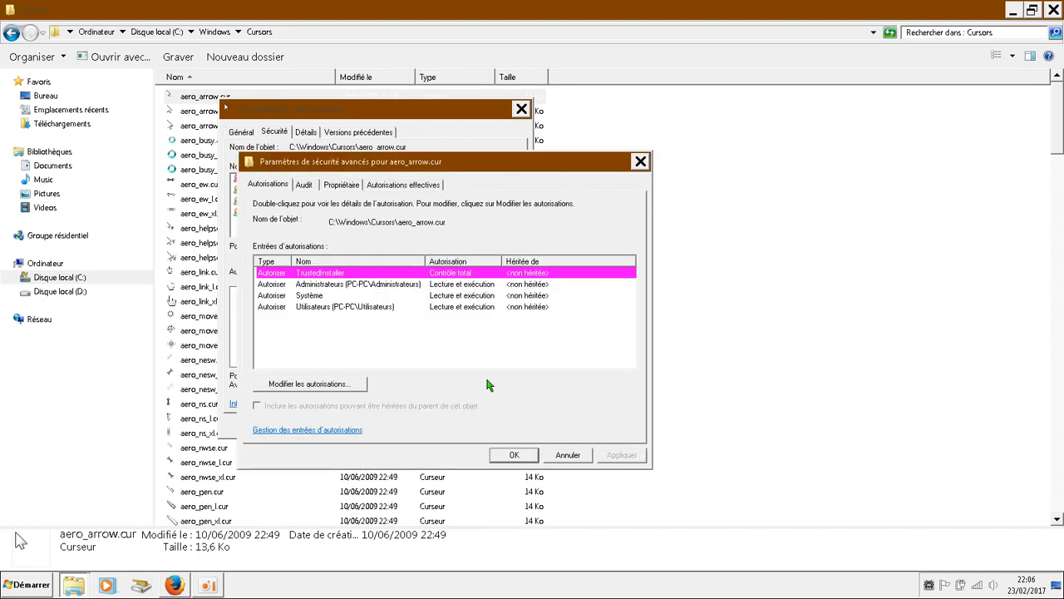
left_click_drag(413, 168, 592, 204)
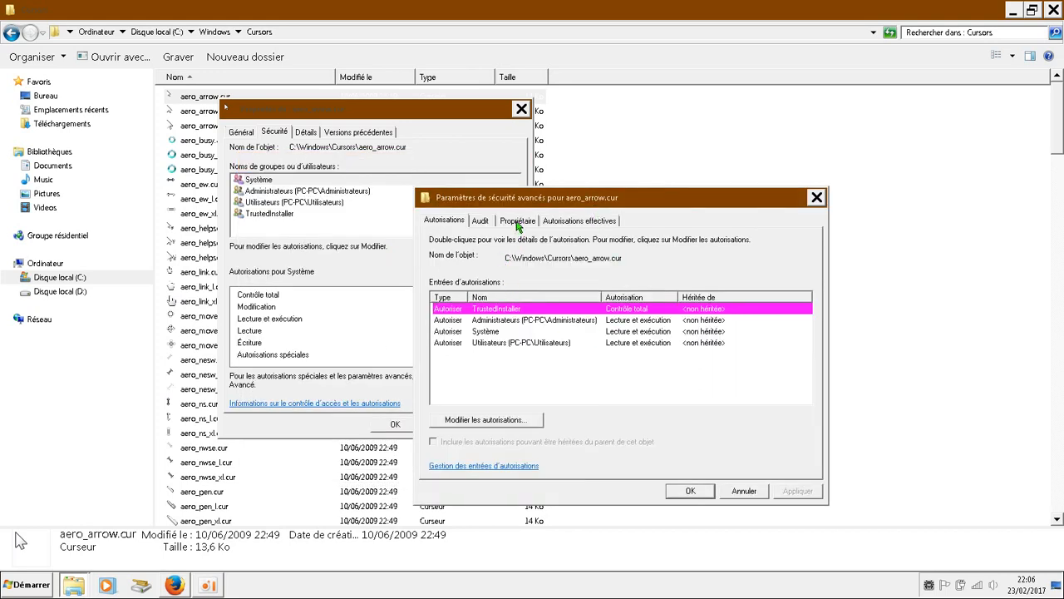
left_click(517, 222)
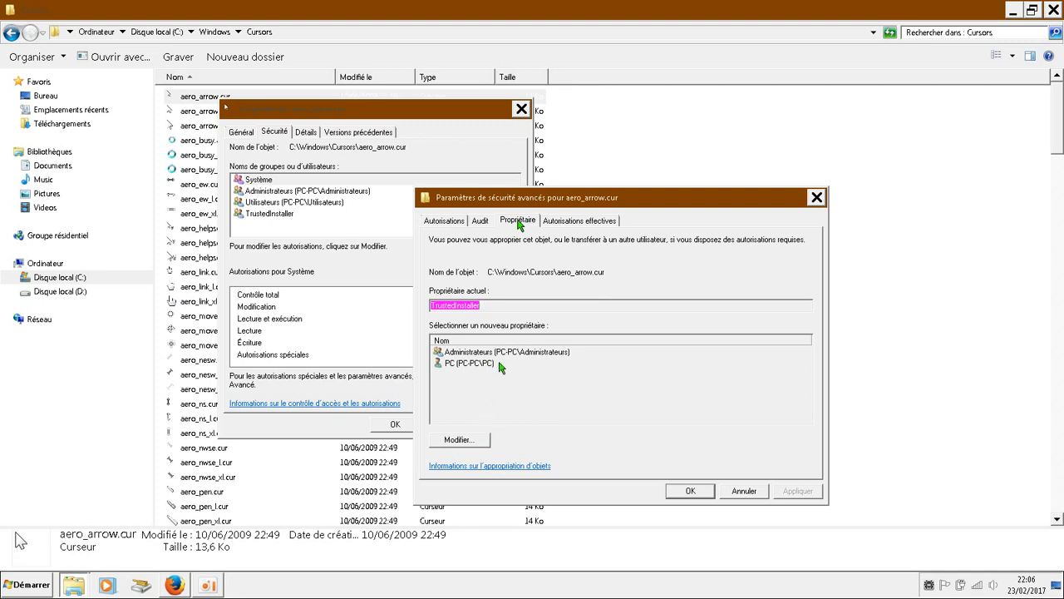
left_click(459, 440)
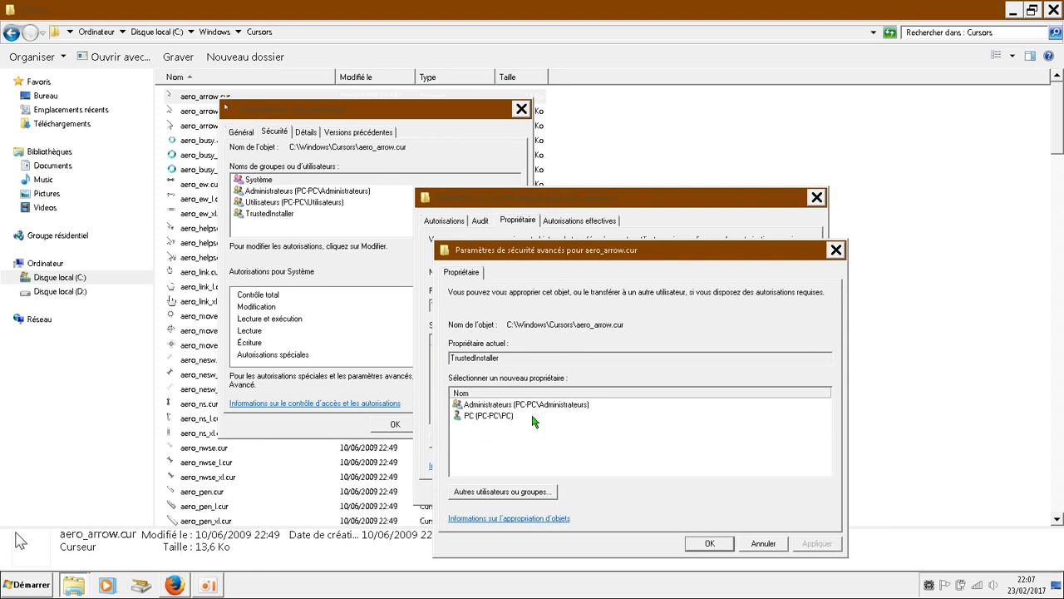
left_click(529, 407)
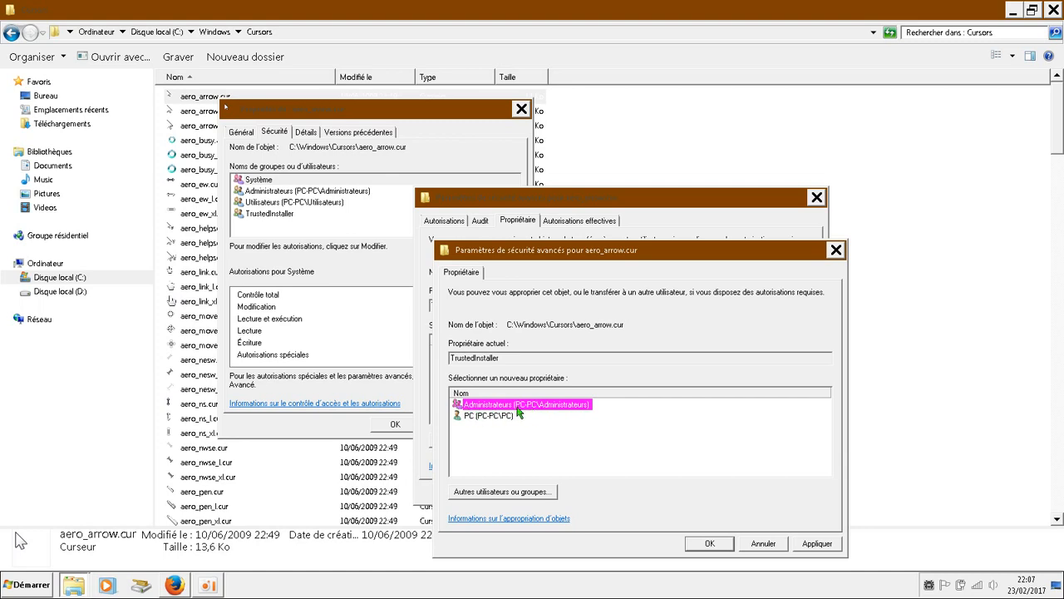
left_click(817, 544)
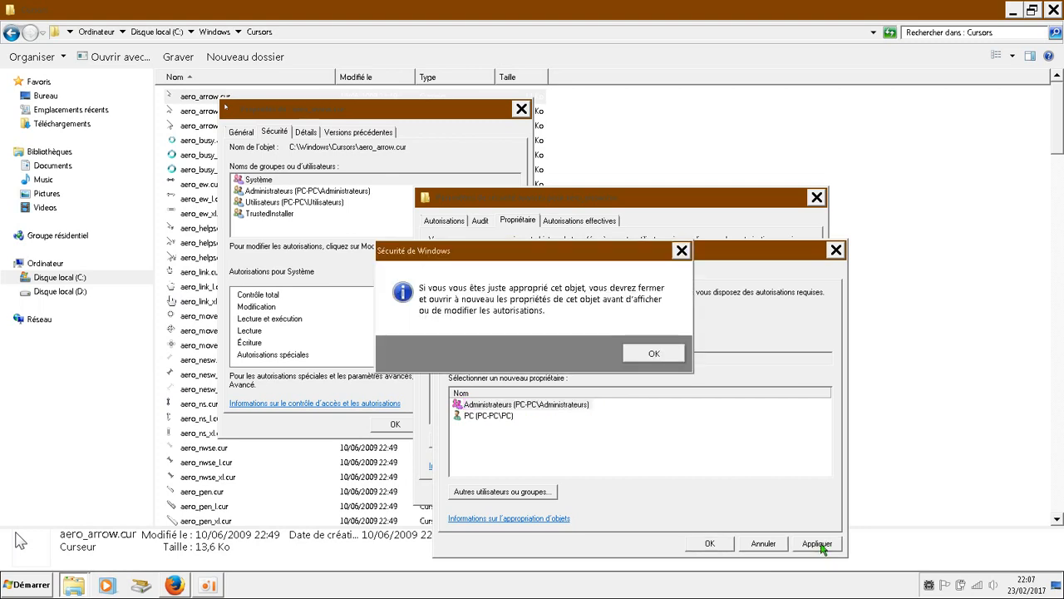
left_click(656, 354)
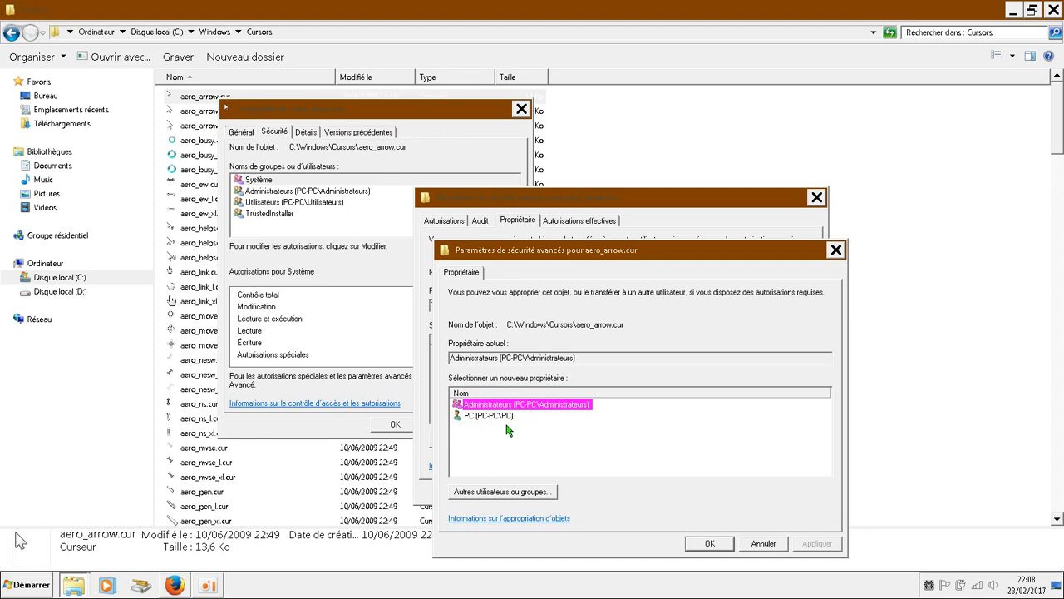
left_click(709, 544)
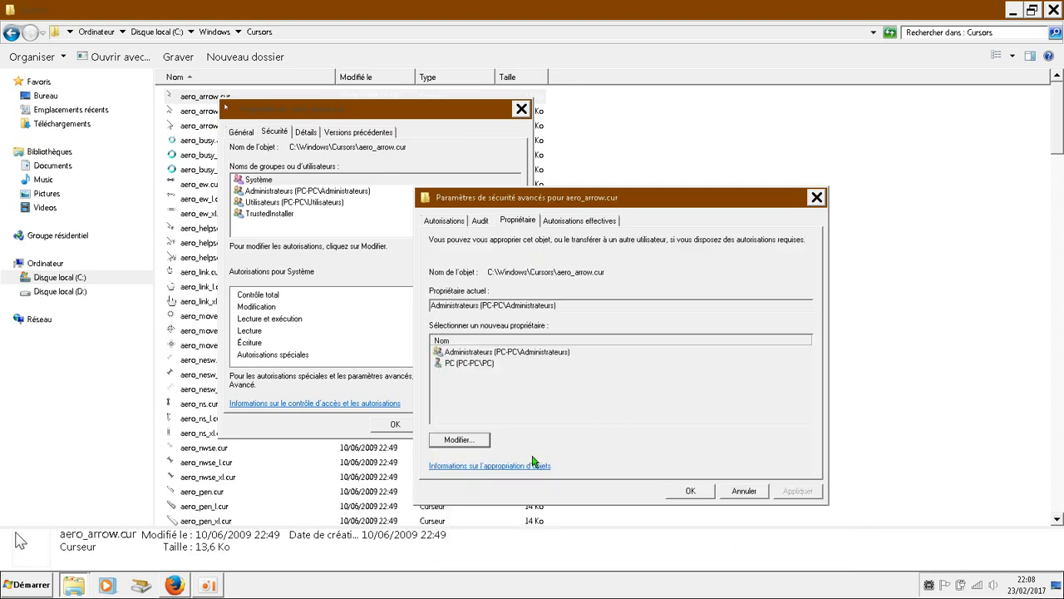
left_click(693, 492)
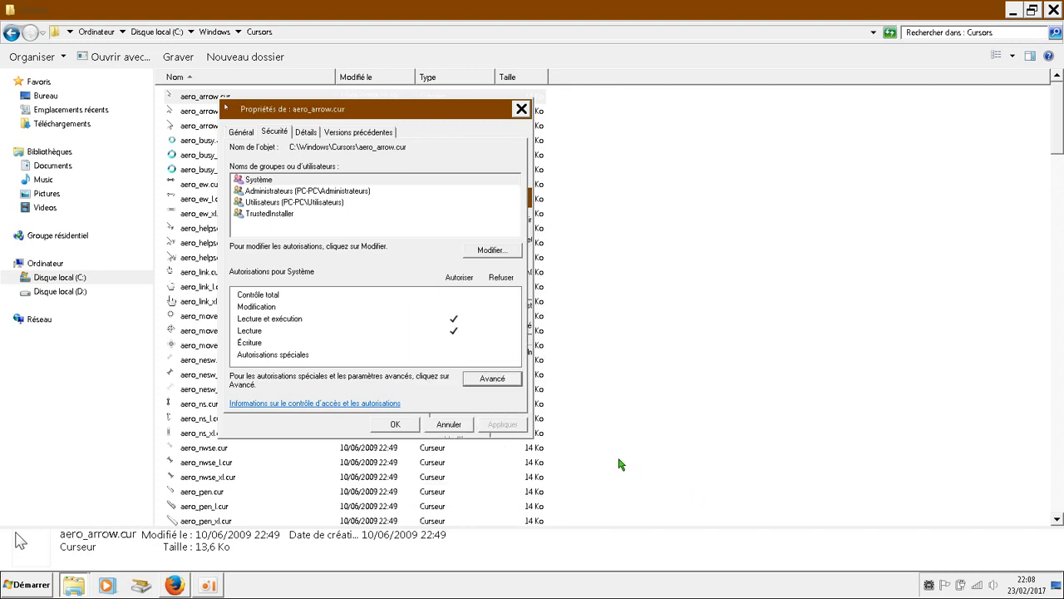
- Allow Contrôle total on aero_arrow.cur for both the Administrateurs and Utilisateurs groups and accept the file's properties
left_click(490, 251)
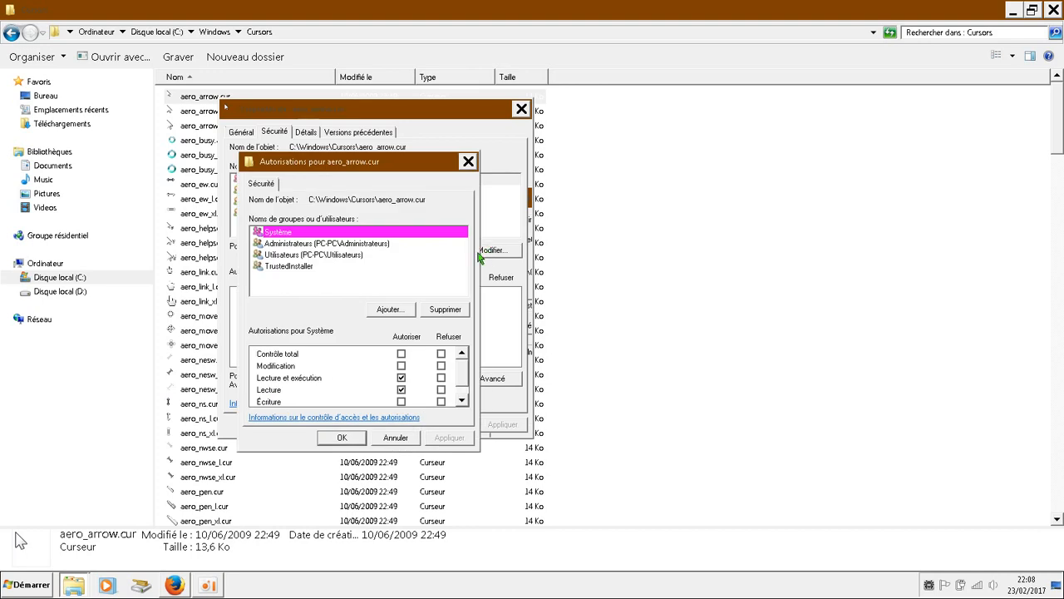
left_click(319, 246)
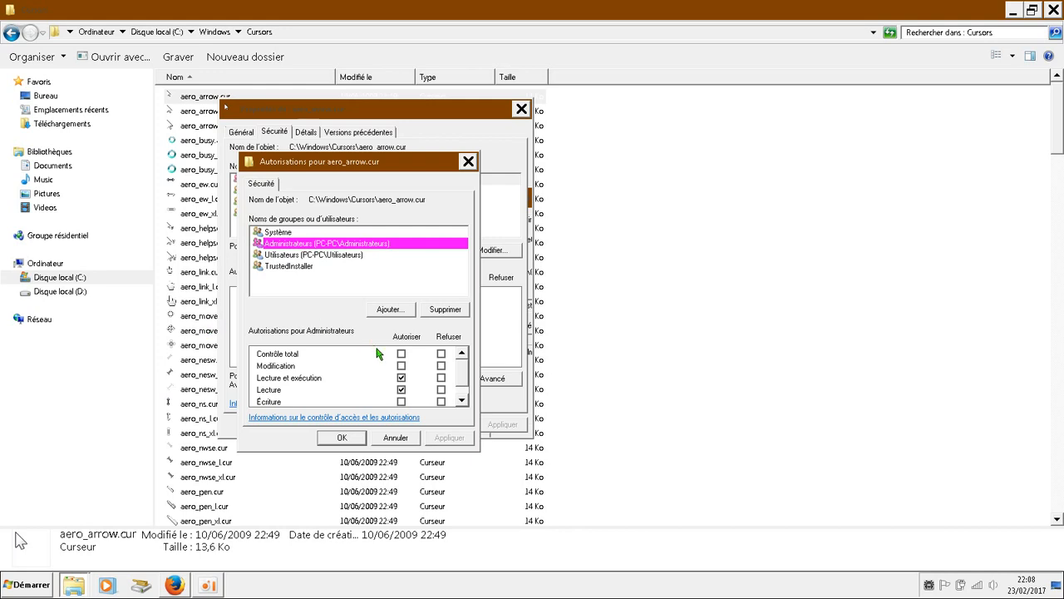
left_click(401, 354)
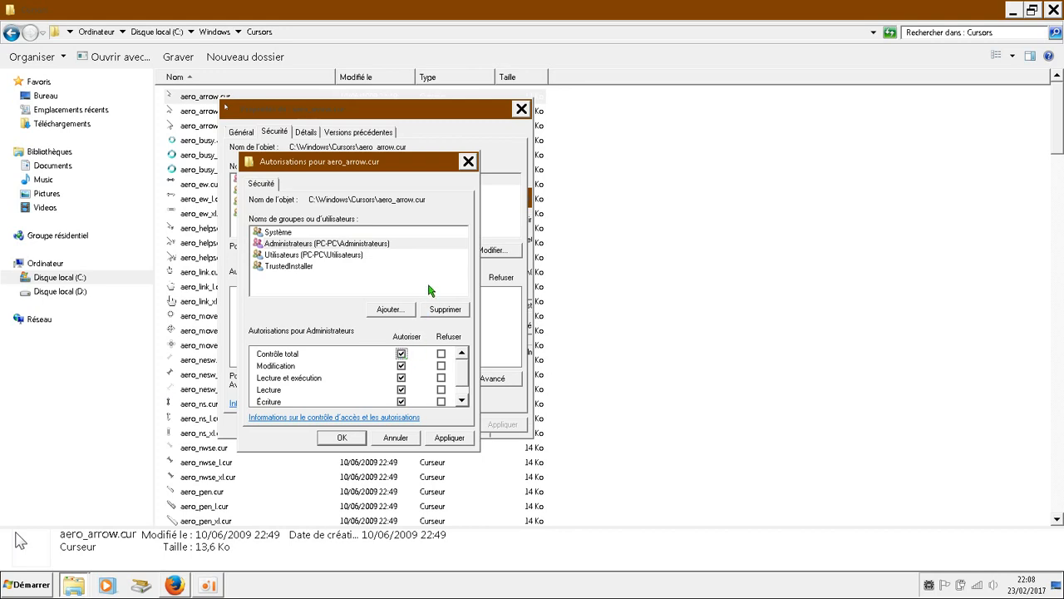
left_click(333, 259)
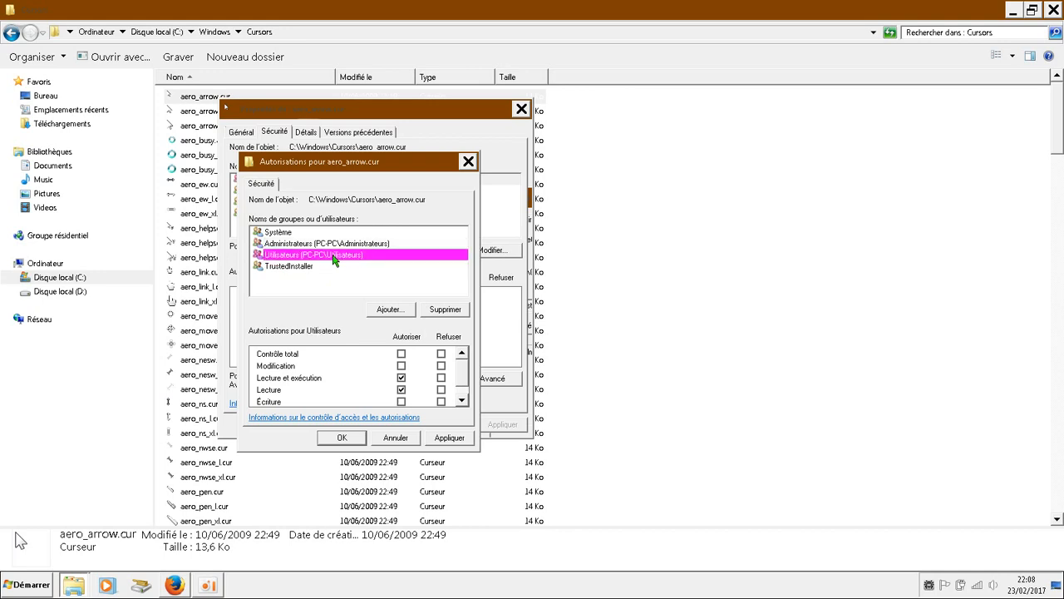
left_click(402, 355)
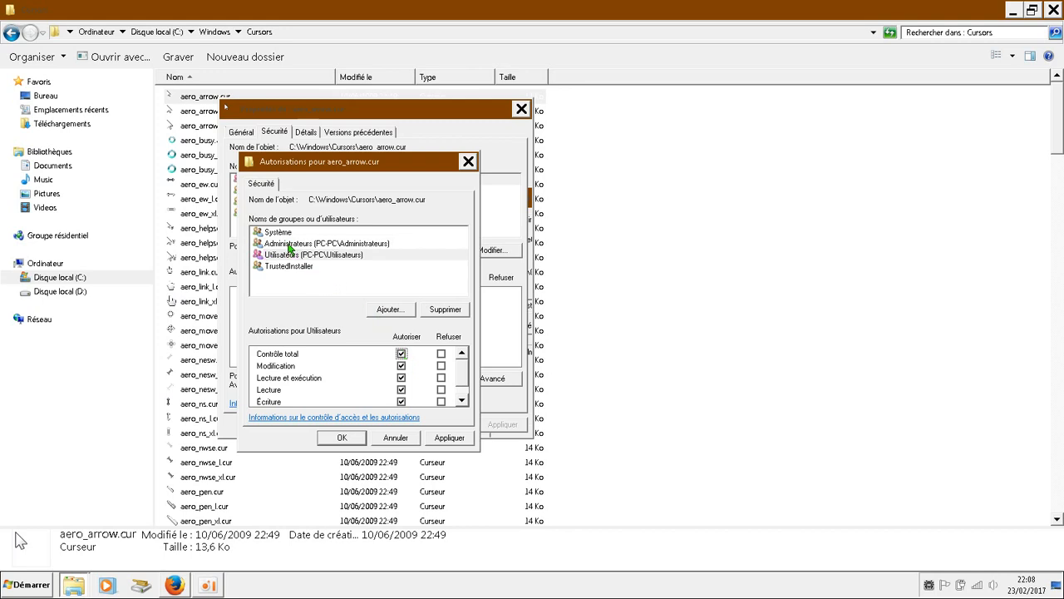
left_click(338, 246)
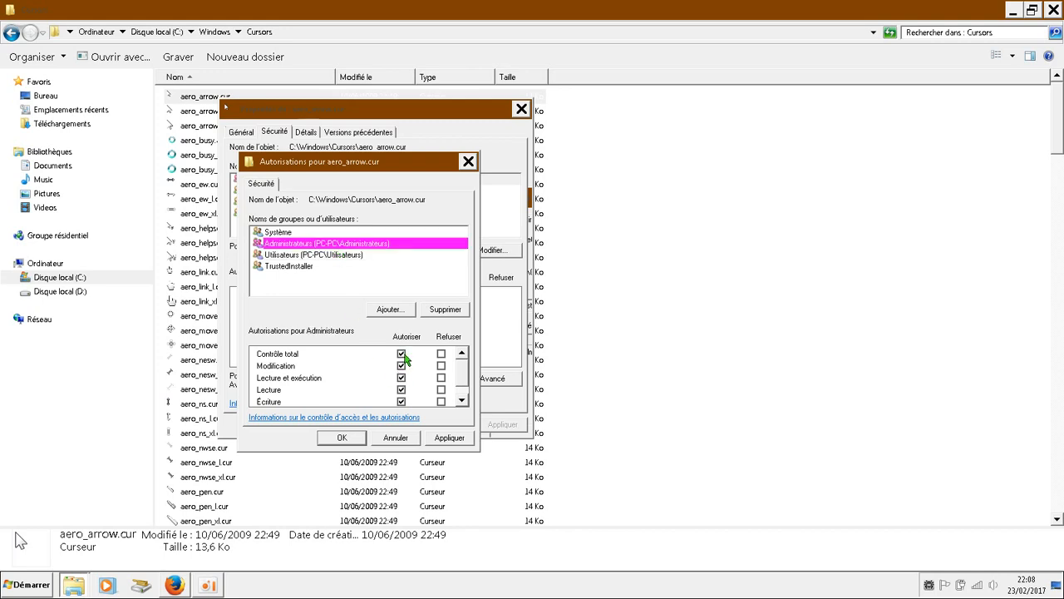
left_click(450, 438)
left_click(588, 356)
left_click(348, 438)
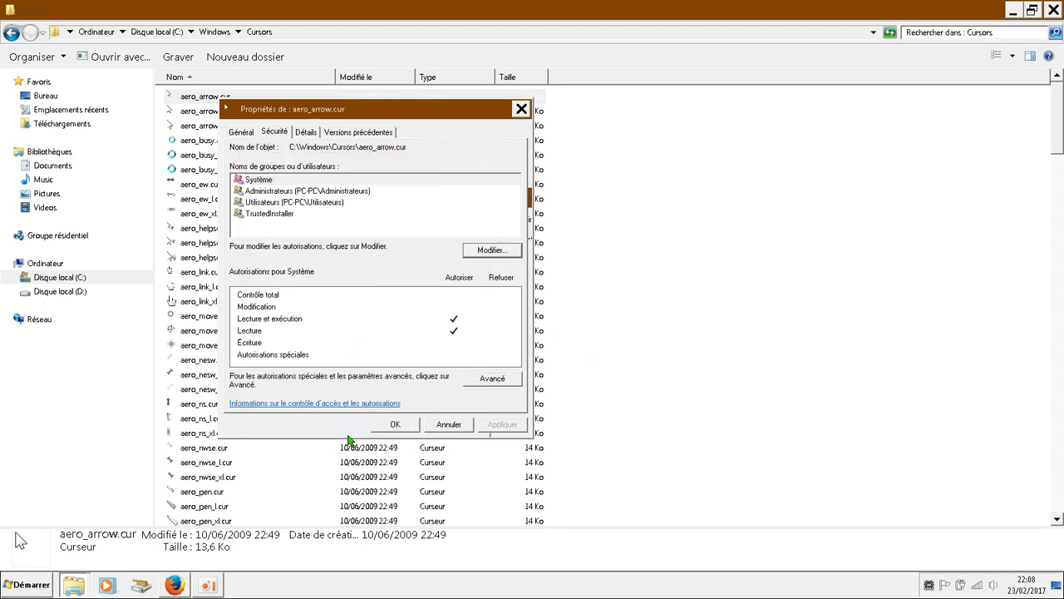
left_click(396, 424)
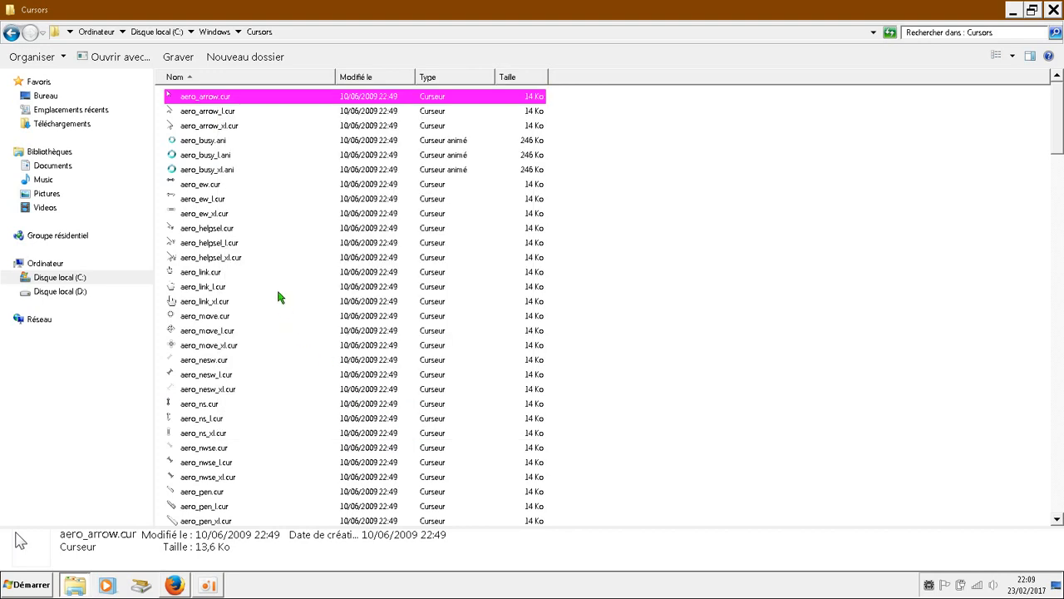
- Check which file operations are offered for aero_arrow.cur without choosing any, and deselect the file
right_click(224, 98)
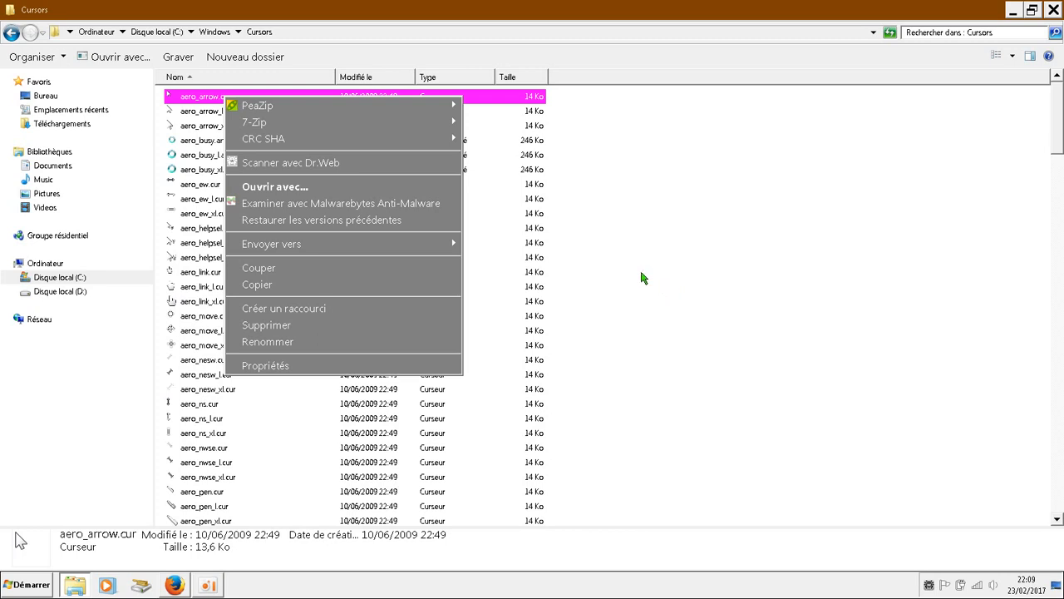
left_click(665, 277)
left_click(665, 278)
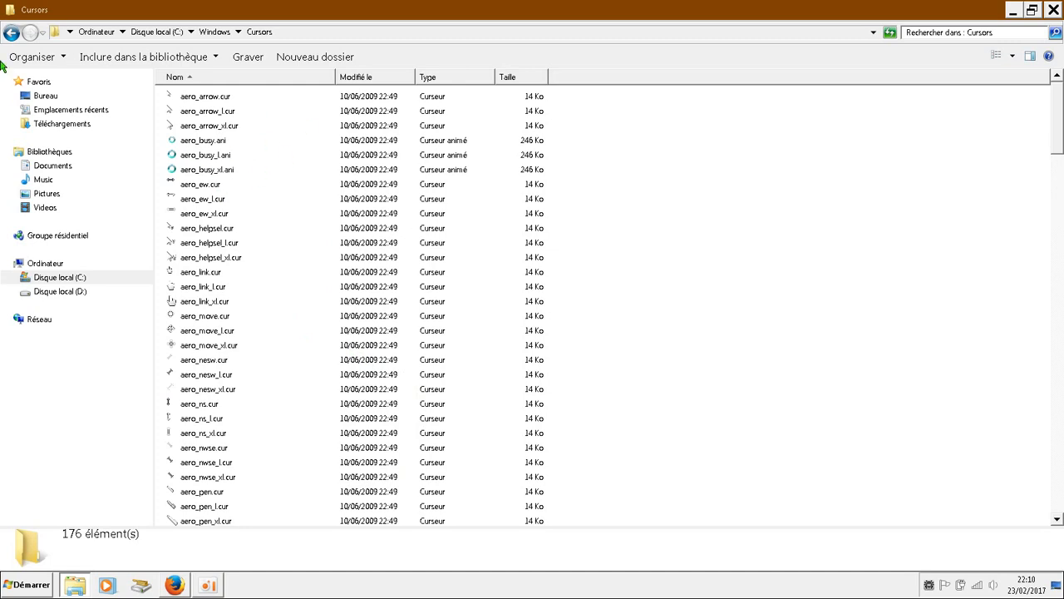
- Look through the System32 folder inside the Windows folder, return to the Windows folder and close the window
left_click(11, 32)
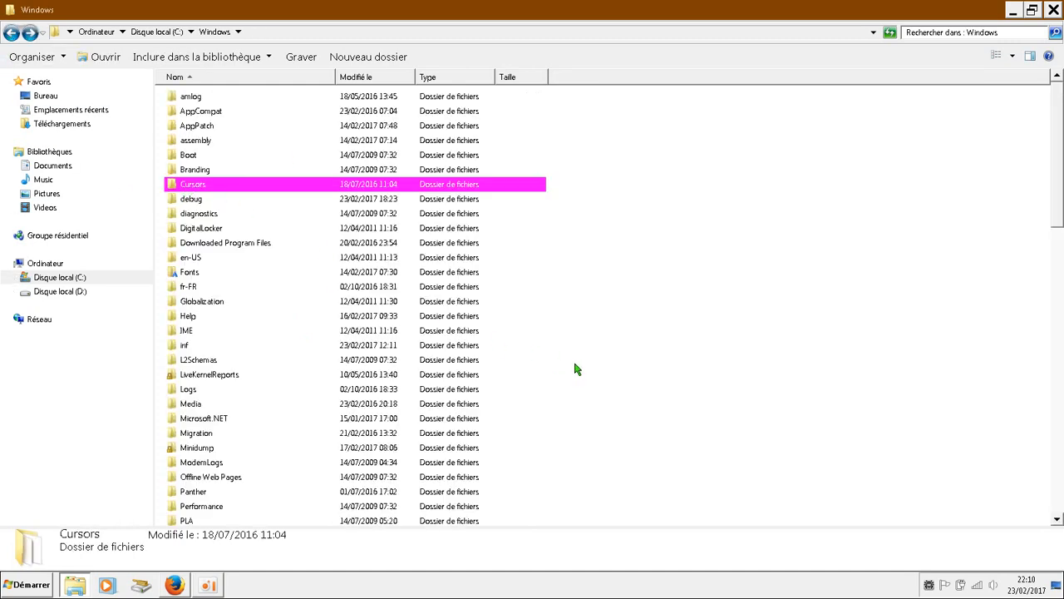
scroll(574, 368, "down", 10)
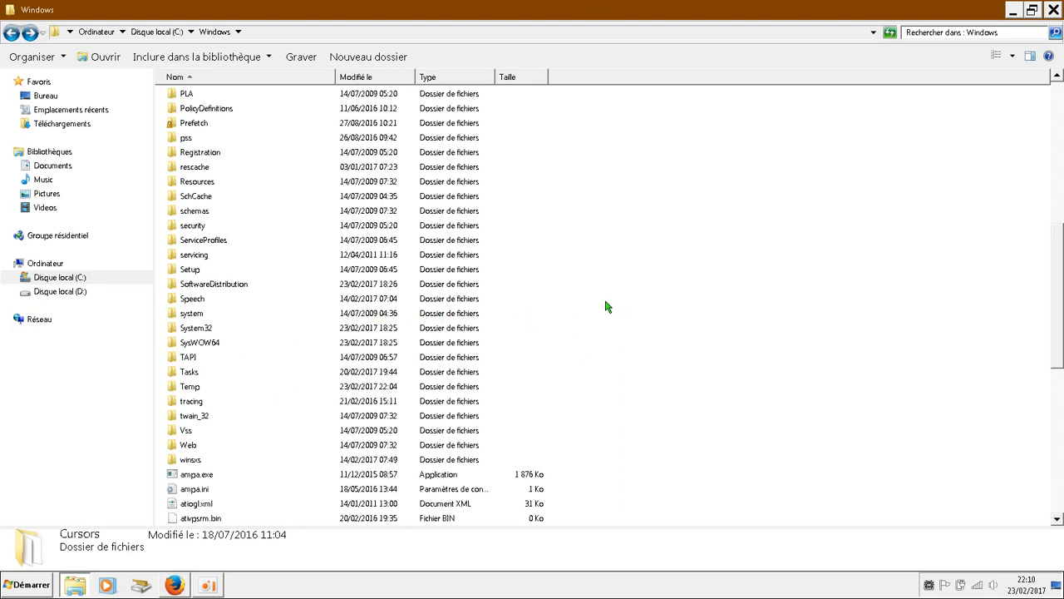
double_click(208, 332)
scroll(629, 358, "down", 20)
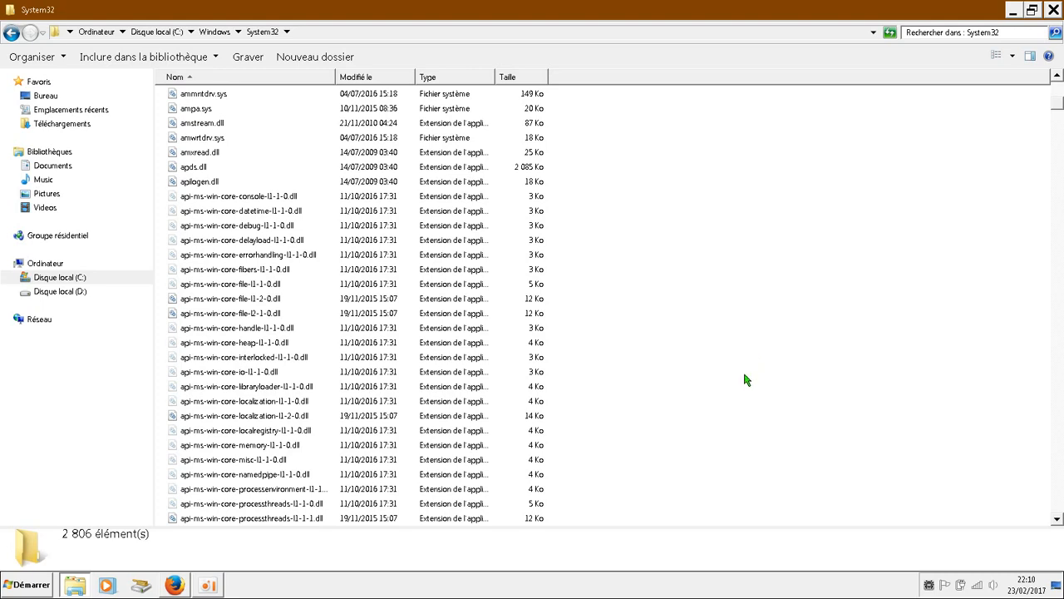
scroll(744, 380, "up", 20)
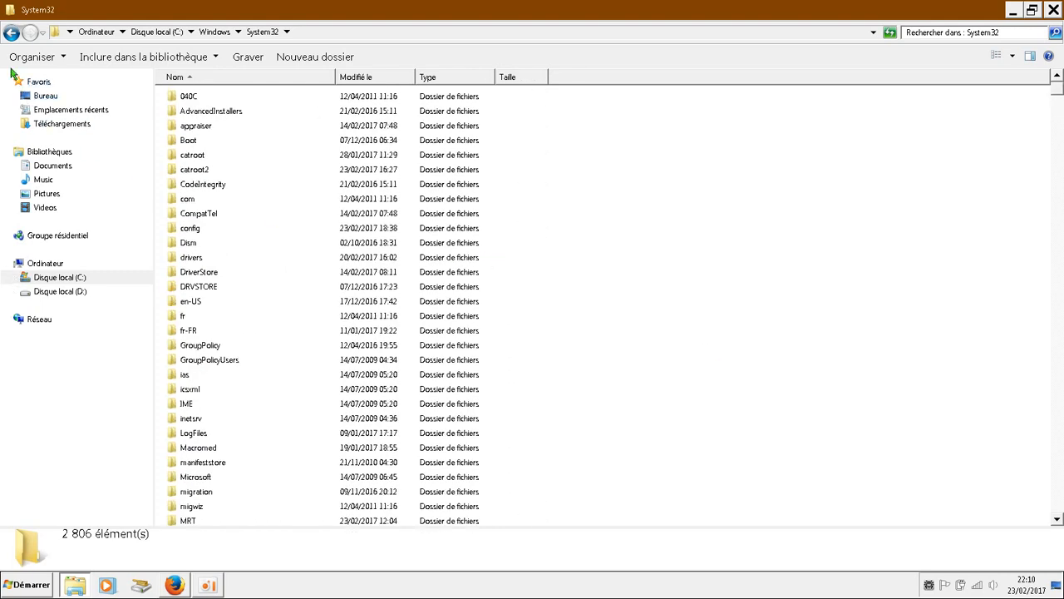
left_click(11, 33)
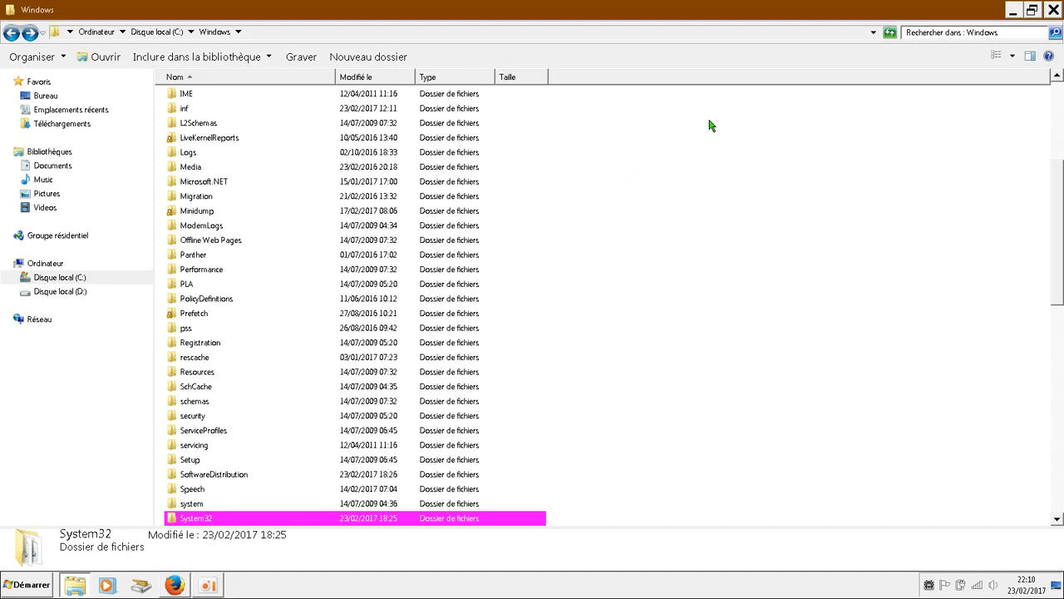
left_click(1052, 12)
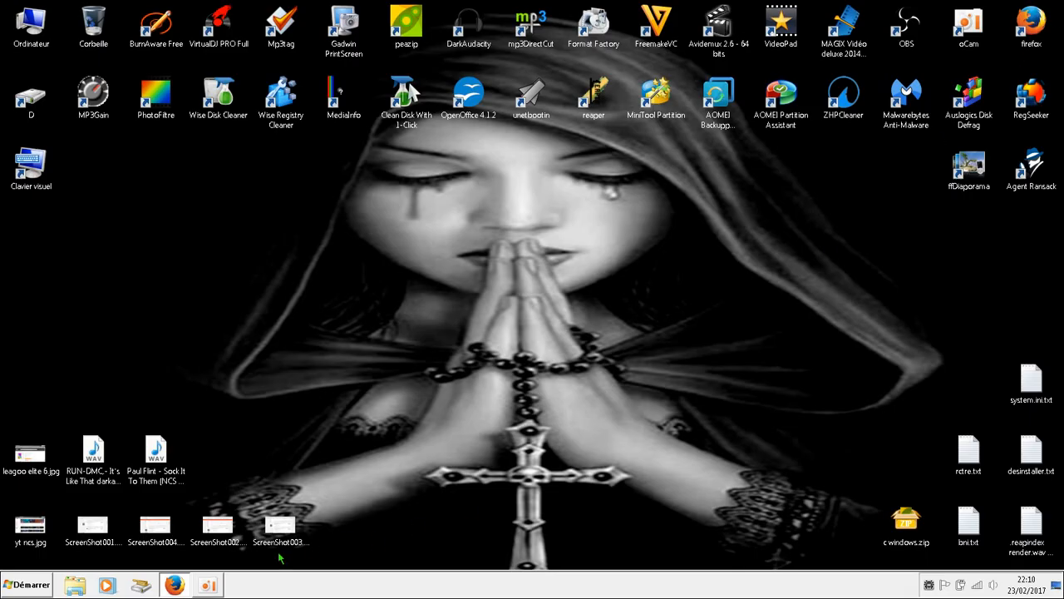